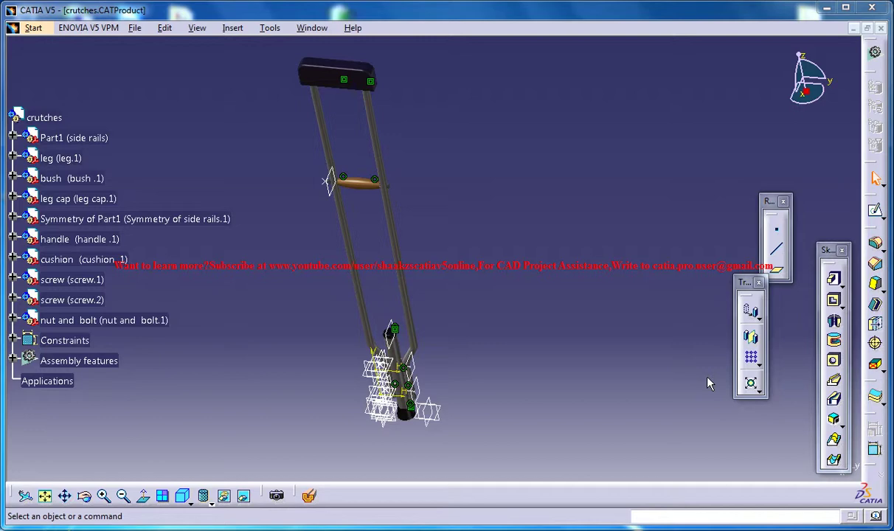
- Switch to the Walking Crutches Study product containing the side rail part
middle_click(439, 194)
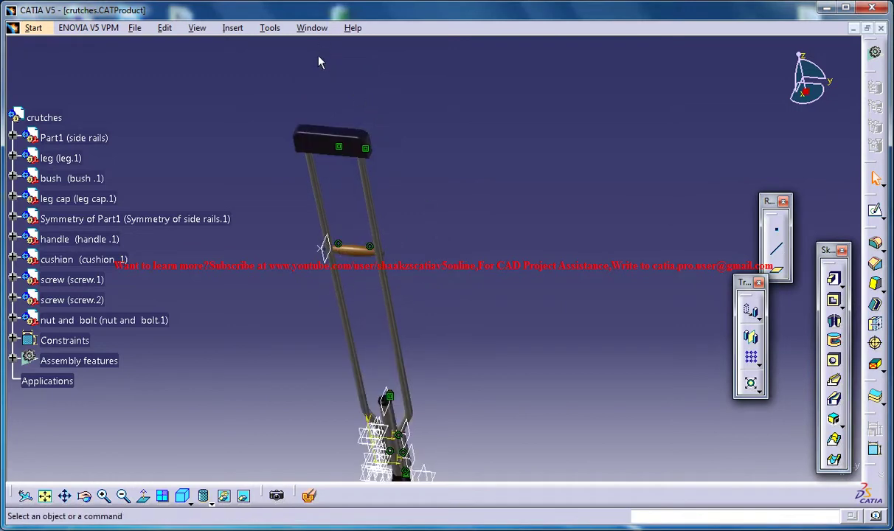
click(315, 28)
click(369, 133)
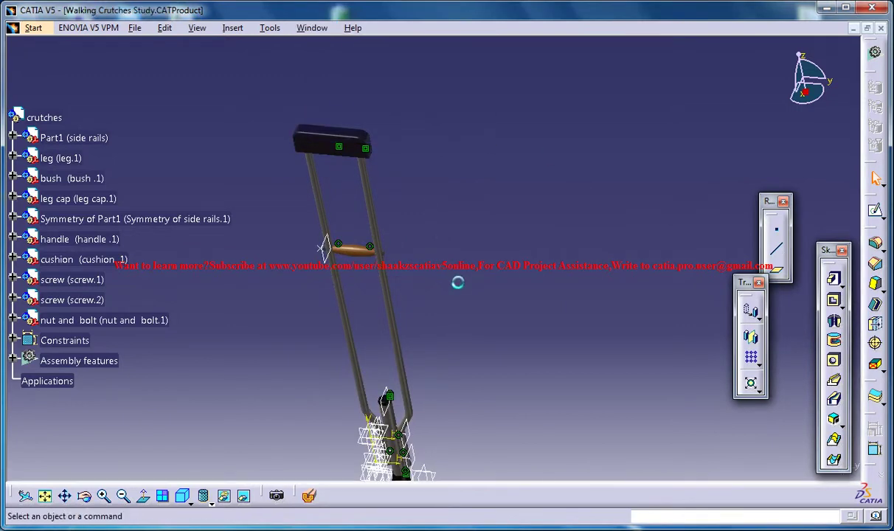
middle_drag(391, 209, 413, 197)
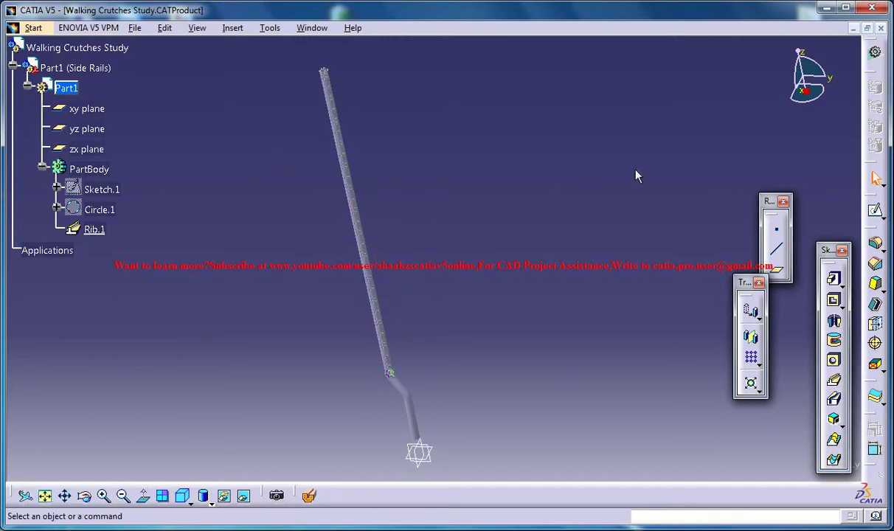
- Start a new sketch on the zx plane of the side rail part
click(873, 214)
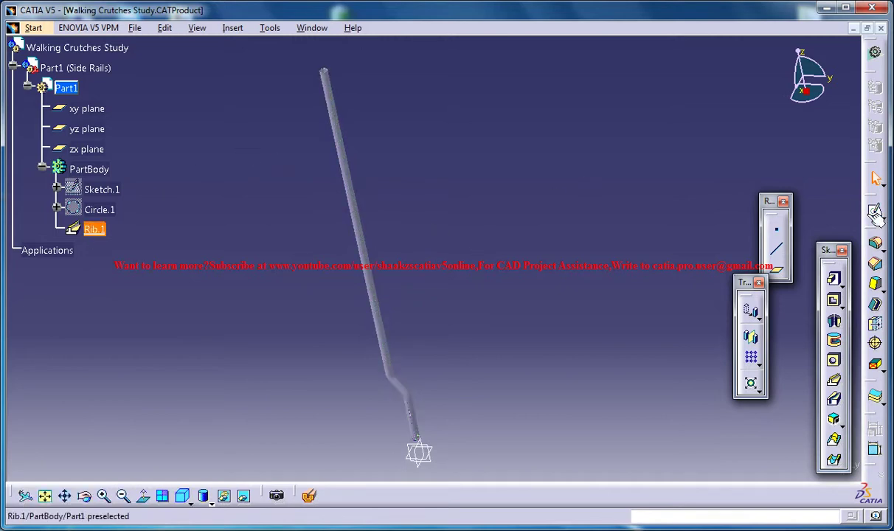
click(428, 477)
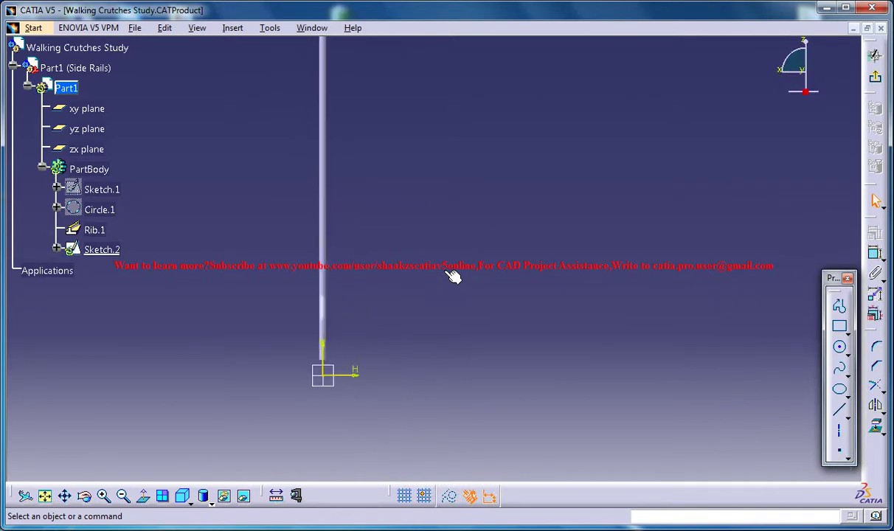
middle_drag(417, 257, 520, 201)
click(417, 258)
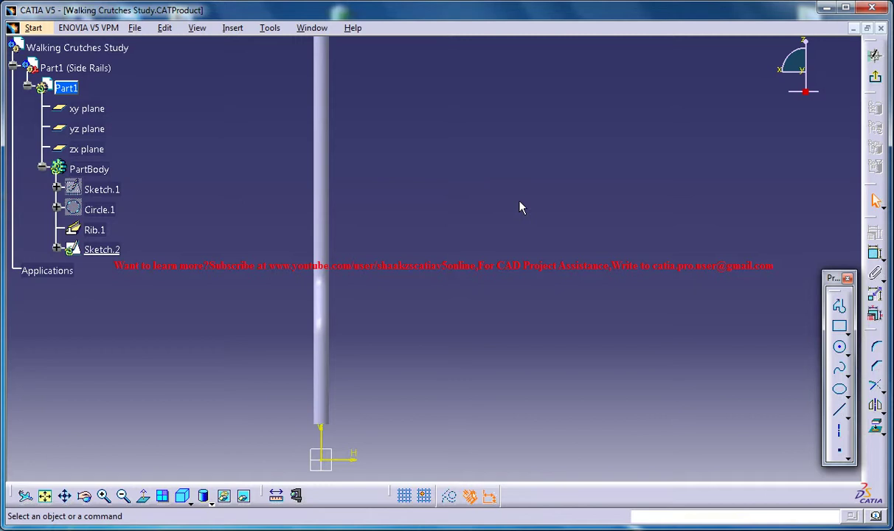
- Sketch two circles centred on the rail's axis near its lower end, about 1.1 cm in diameter below and 1.6 cm above
click(840, 347)
click(435, 218)
middle_drag(434, 256, 393, 312)
click(305, 331)
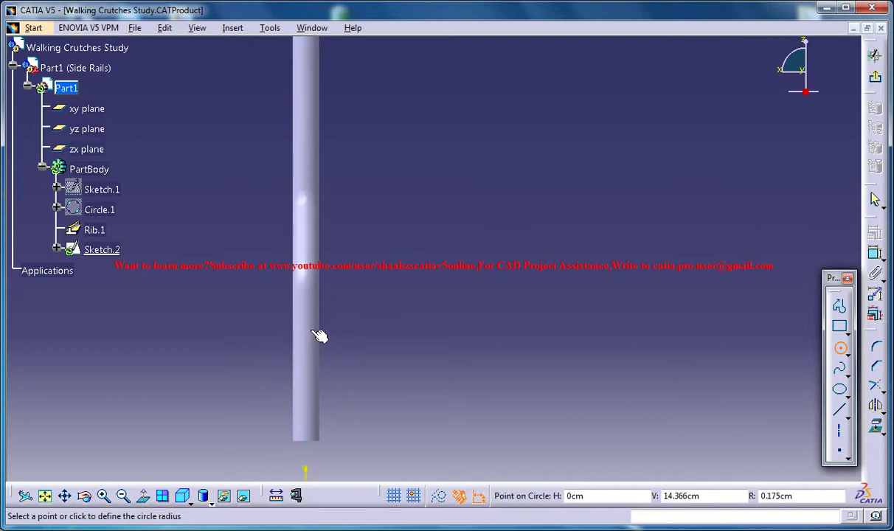
click(310, 327)
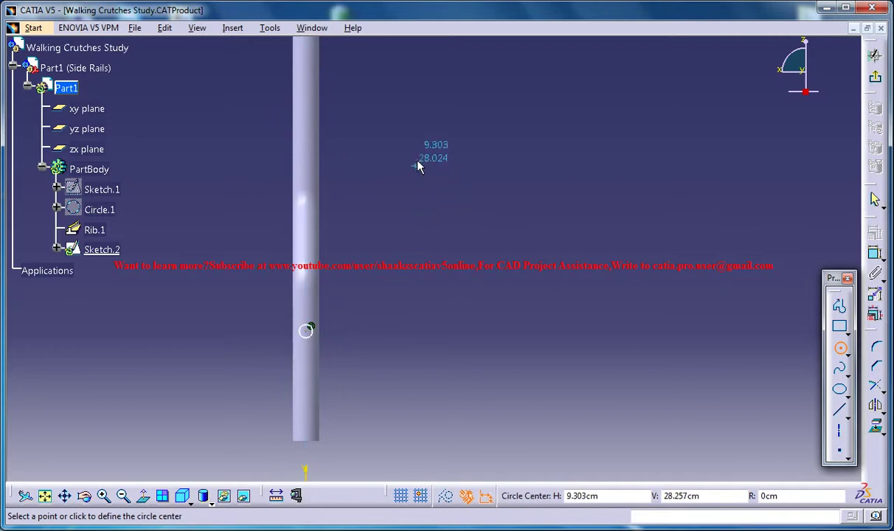
middle_drag(421, 164, 421, 200)
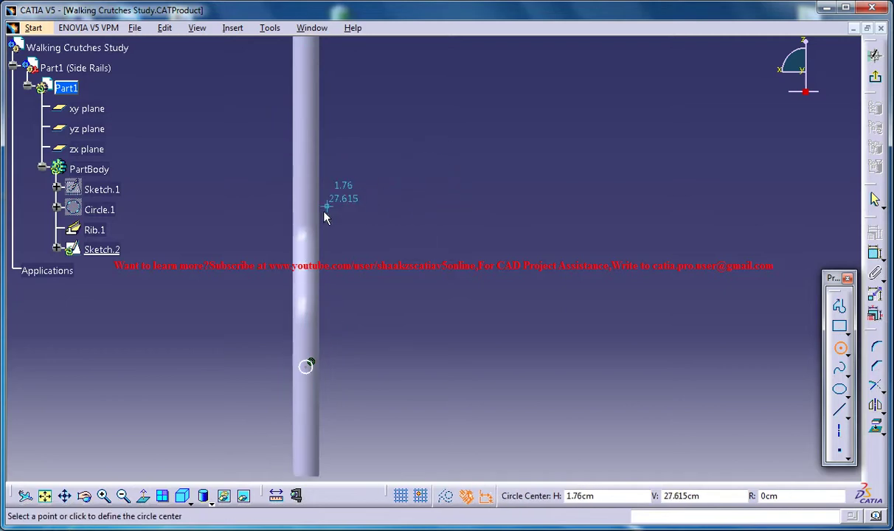
click(307, 273)
click(316, 272)
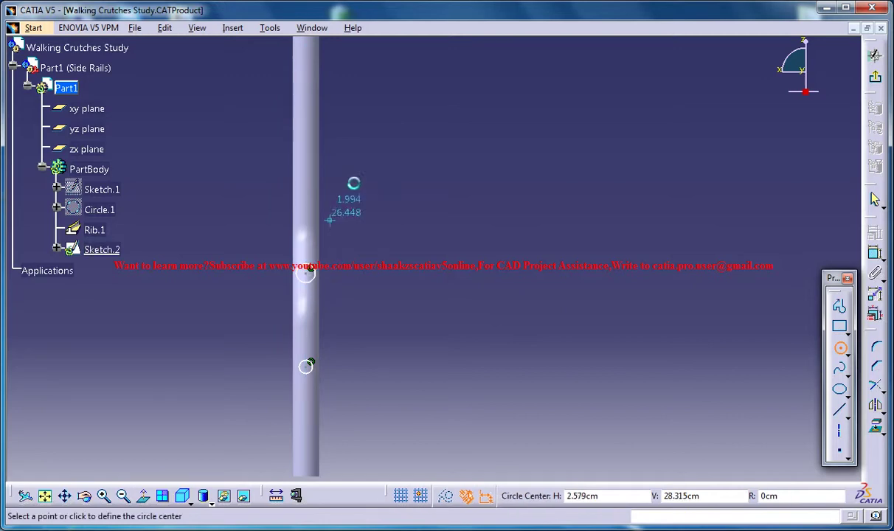
- Sketch a third circle centred on the rail's axis near its upper end, about 108 cm above the sketch origin
middle_drag(344, 171, 372, 258)
middle_drag(387, 96, 383, 281)
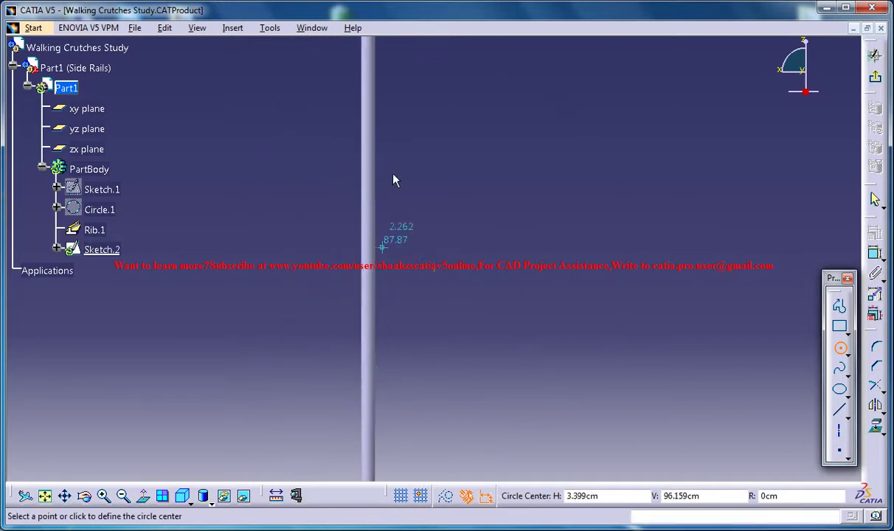
middle_drag(393, 125, 391, 369)
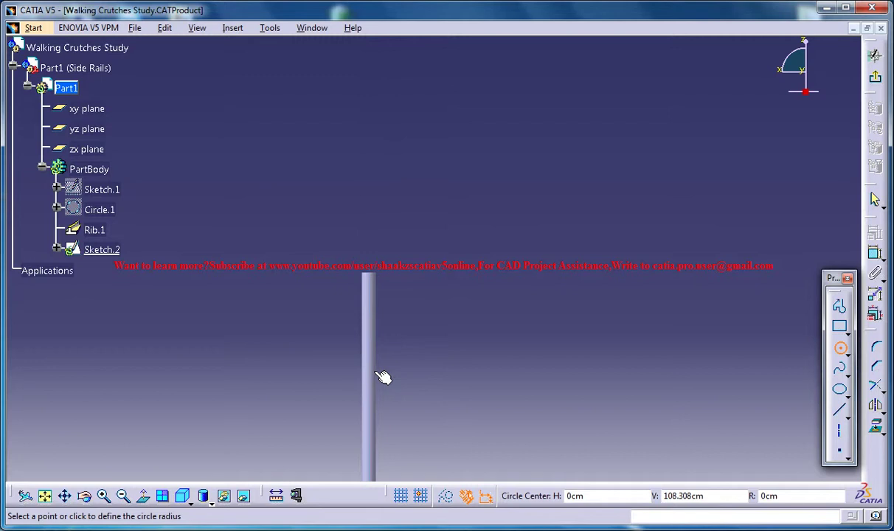
click(368, 375)
click(375, 367)
middle_drag(399, 326, 376, 122)
middle_drag(431, 324, 482, 84)
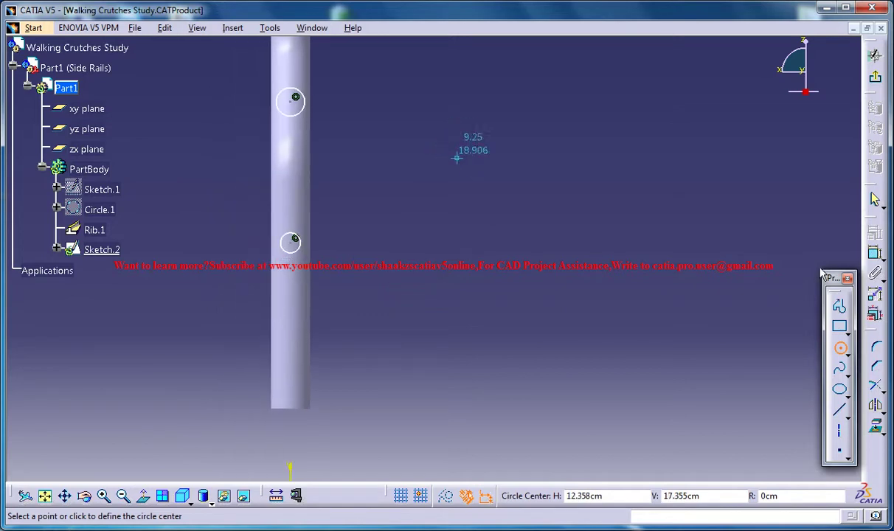
- Dimension the lowest circle's centre from the rail's bottom edge and set the distance to 2.5 cm
click(875, 253)
click(875, 255)
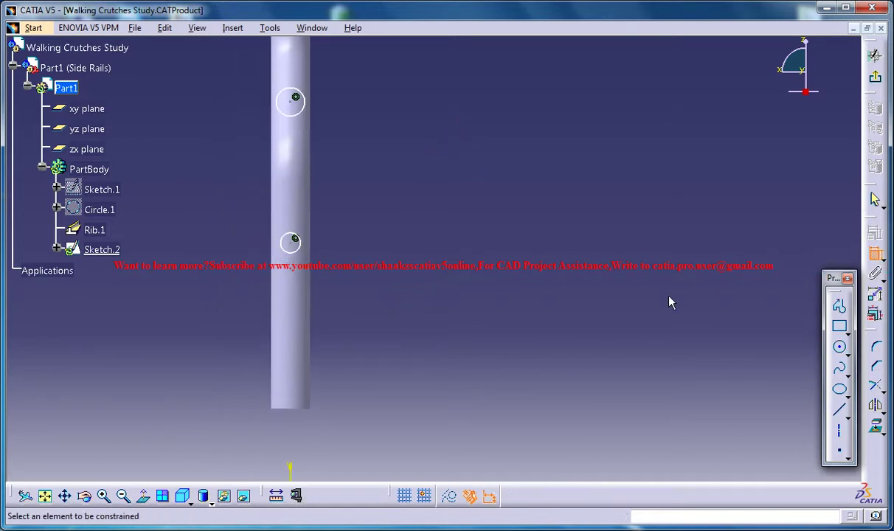
click(301, 410)
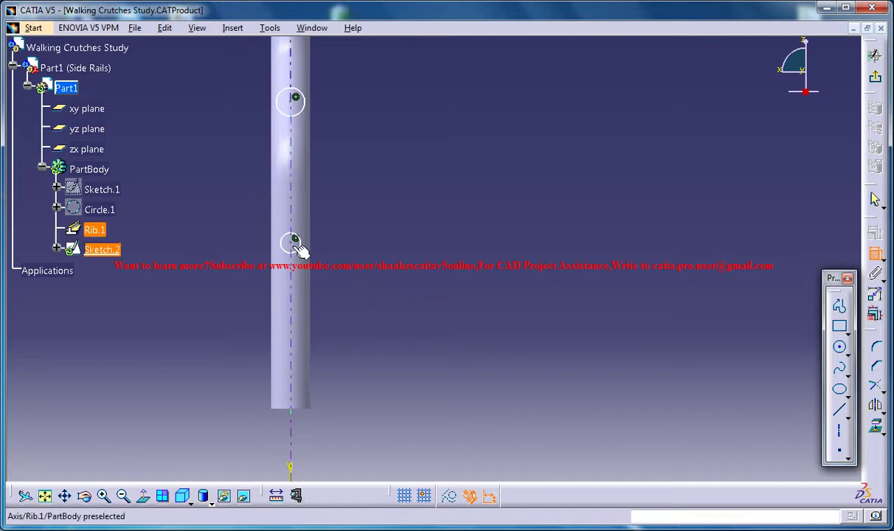
click(295, 239)
double_click(391, 285)
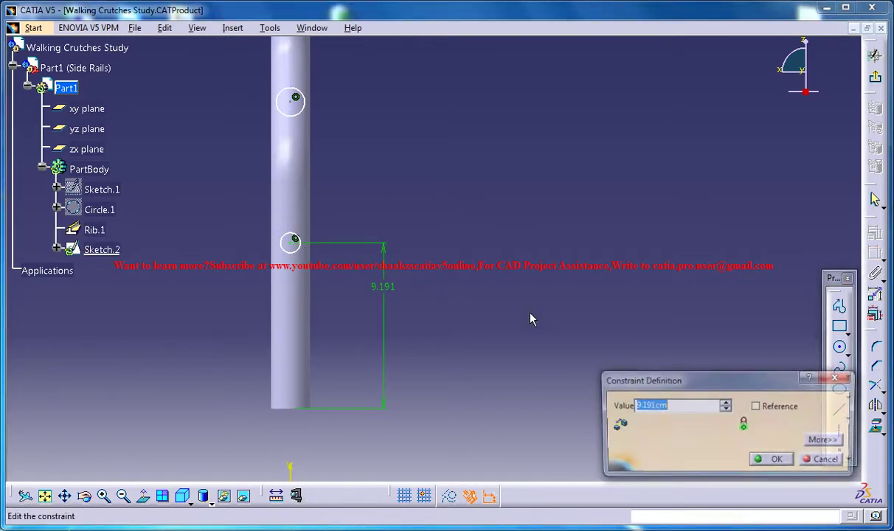
text(2.5)
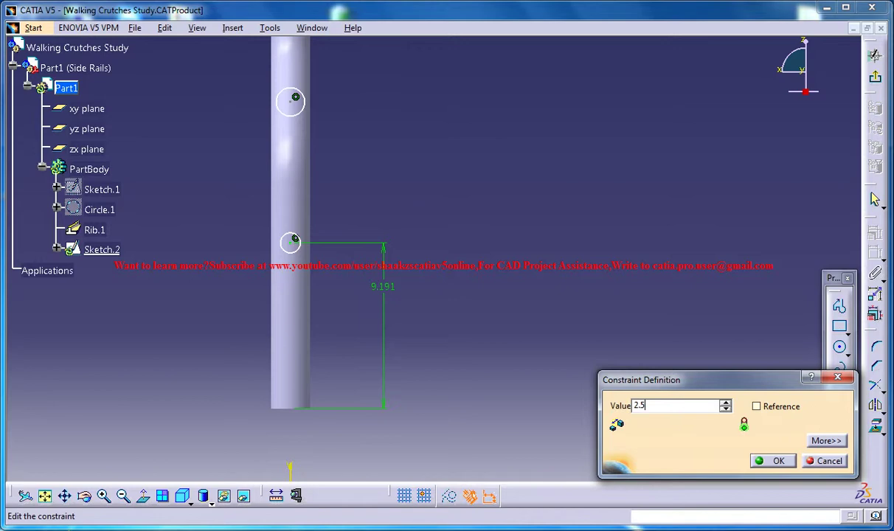
key(Return)
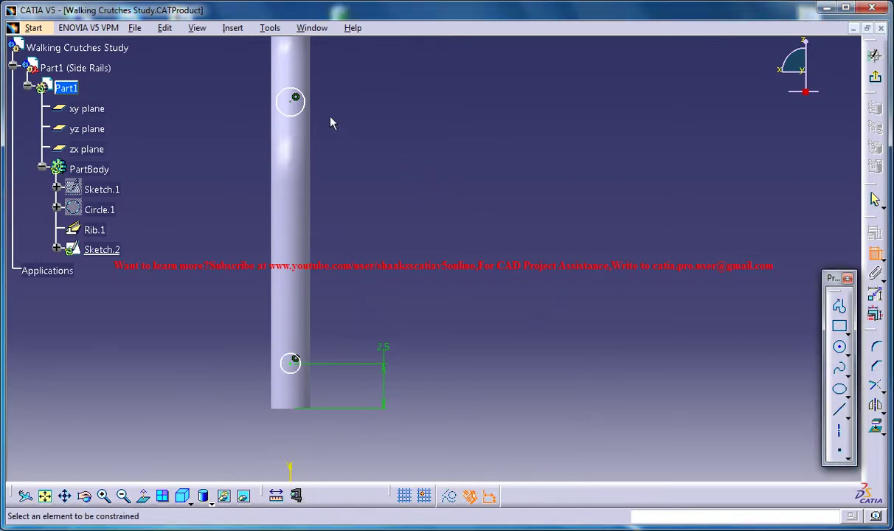
- Dimension the second circle's centre from the rail's bottom edge and set the distance to 12 cm
click(295, 97)
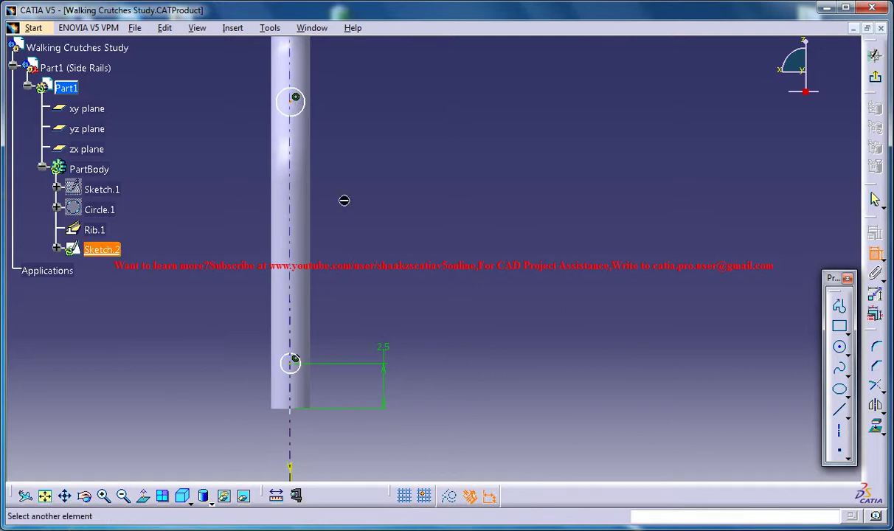
click(304, 418)
click(421, 301)
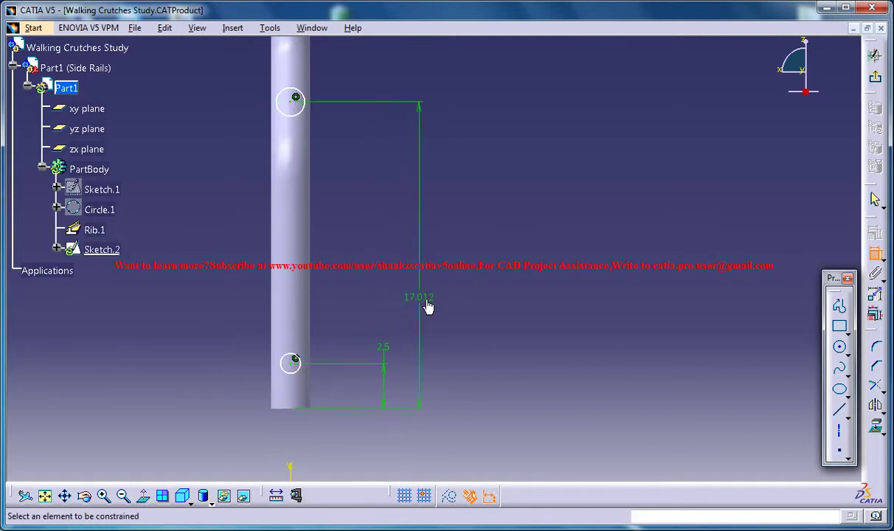
double_click(424, 301)
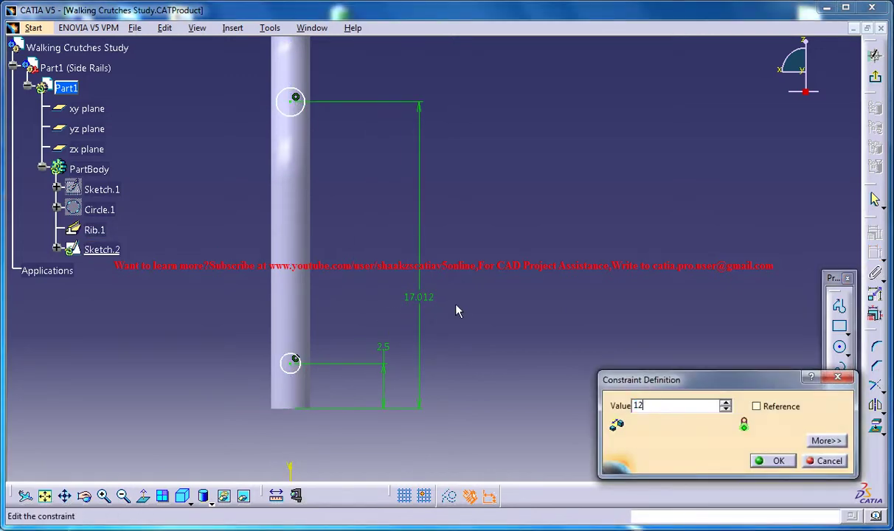
key(Return)
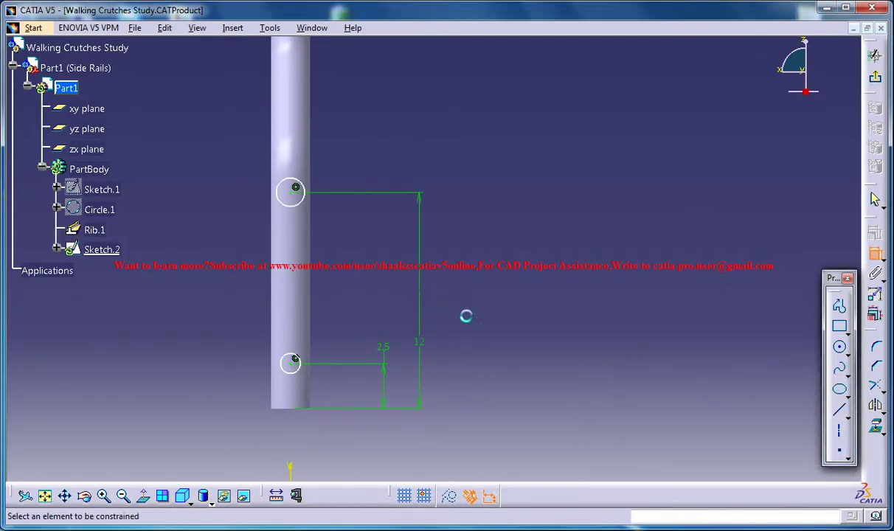
- Dimension the second circle's diameter and set it to 0.75 cm
click(303, 201)
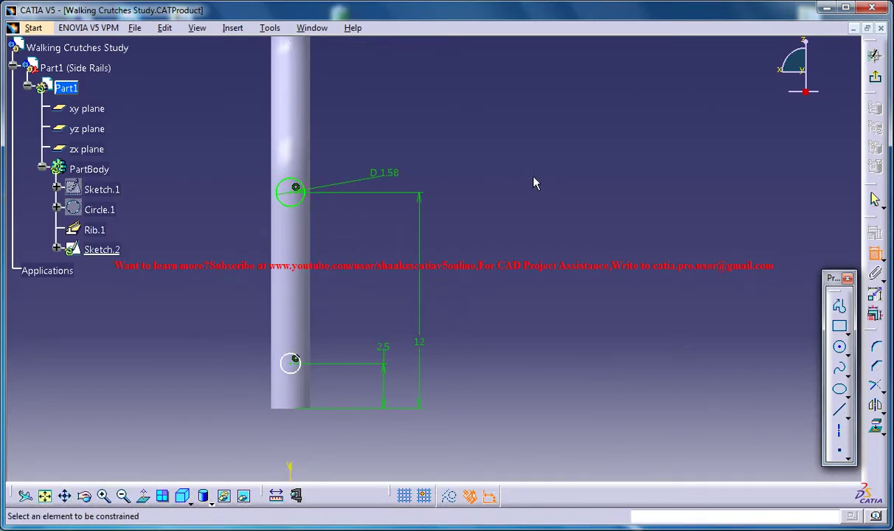
double_click(392, 179)
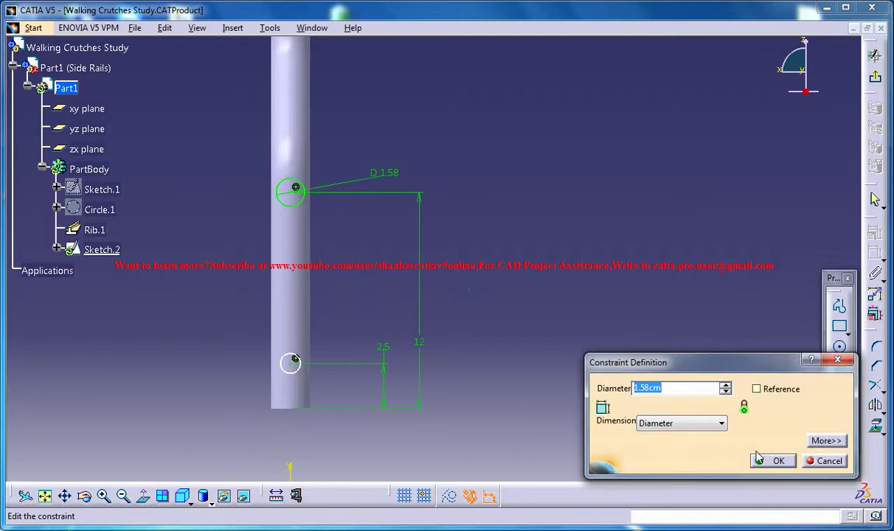
text(.75)
key(Return)
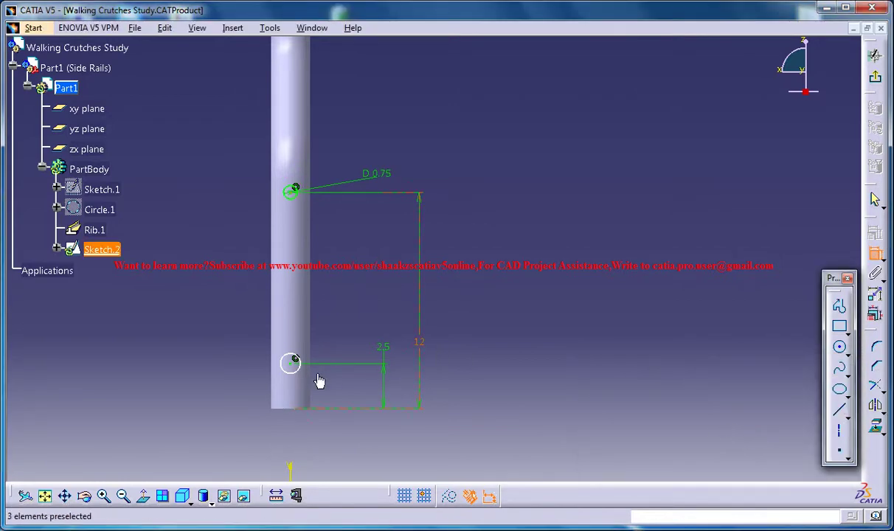
- Dimension the lowest circle's diameter and set it to 0.75 cm
click(300, 362)
click(365, 324)
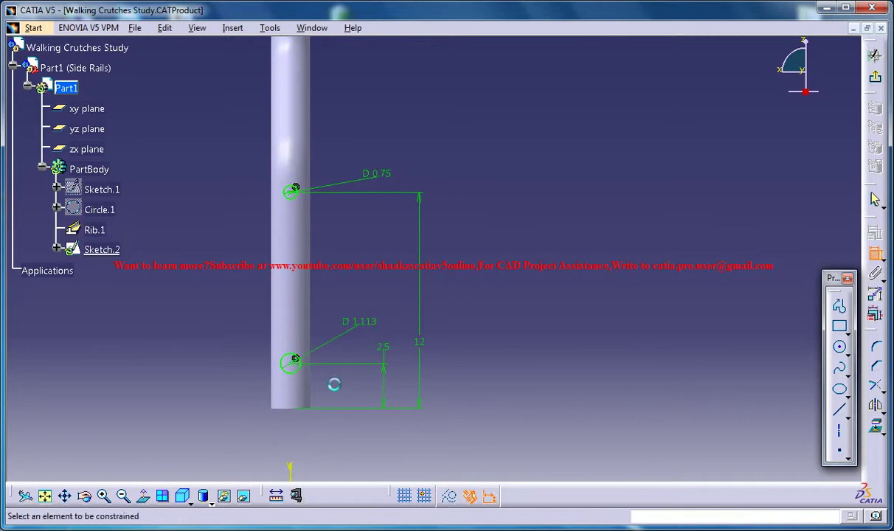
double_click(360, 328)
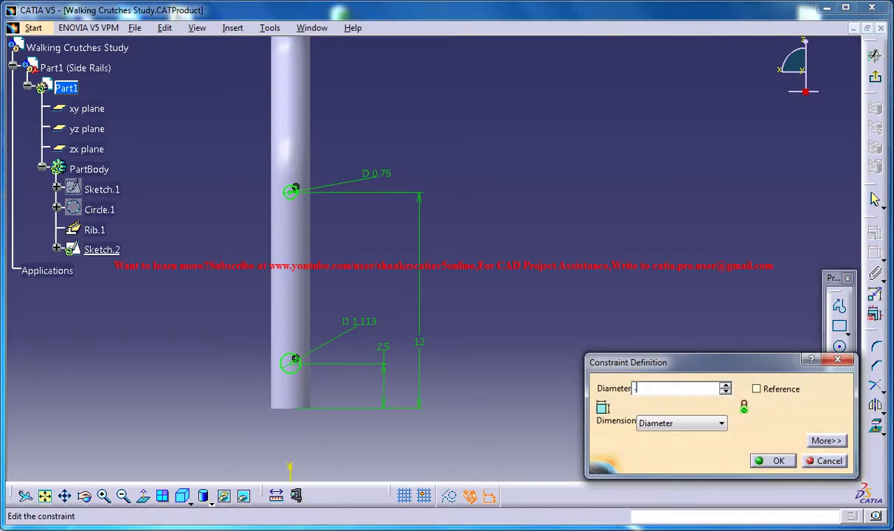
key(Return)
middle_drag(449, 138, 431, 194)
double_click(395, 203)
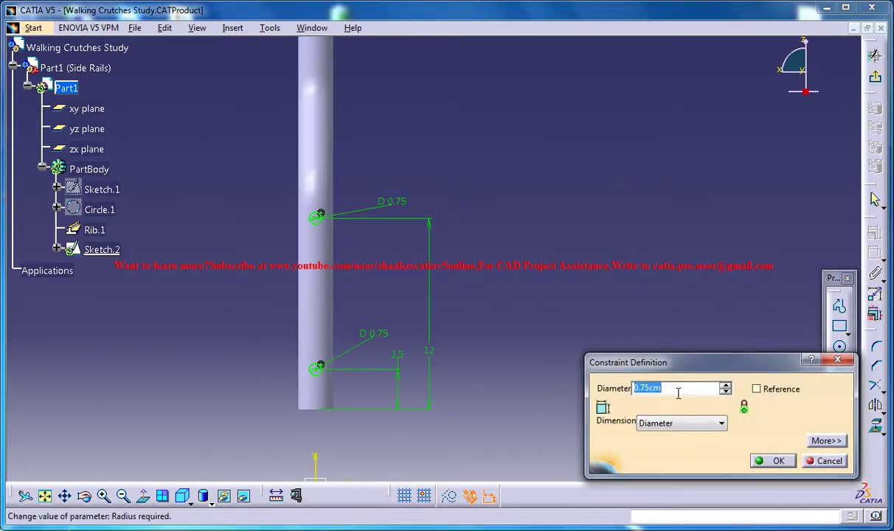
right_click(640, 384)
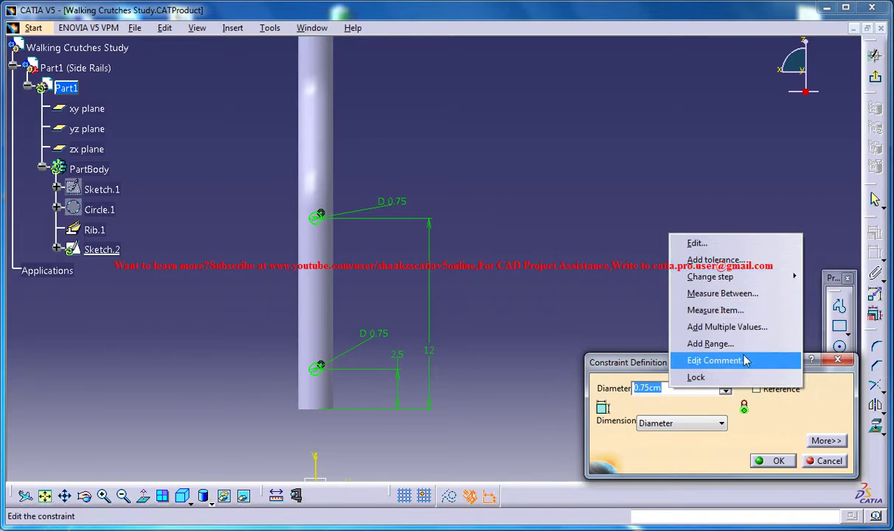
click(696, 397)
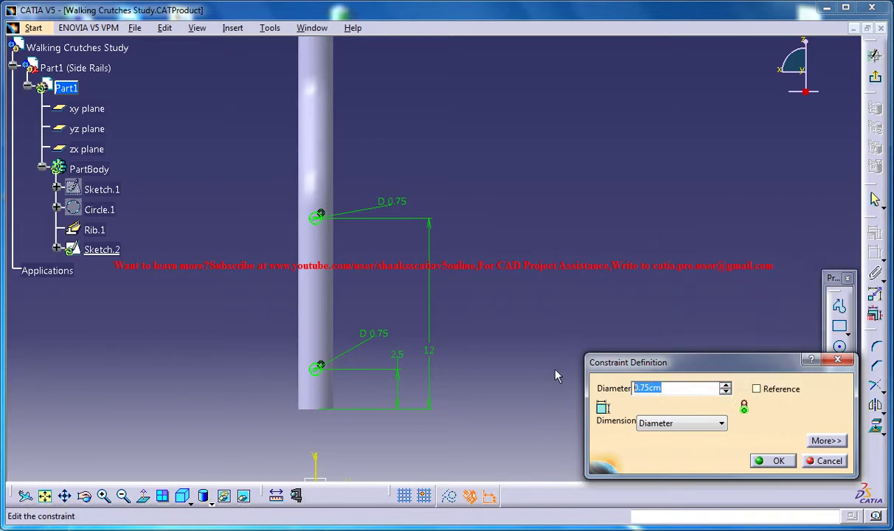
right_click(692, 393)
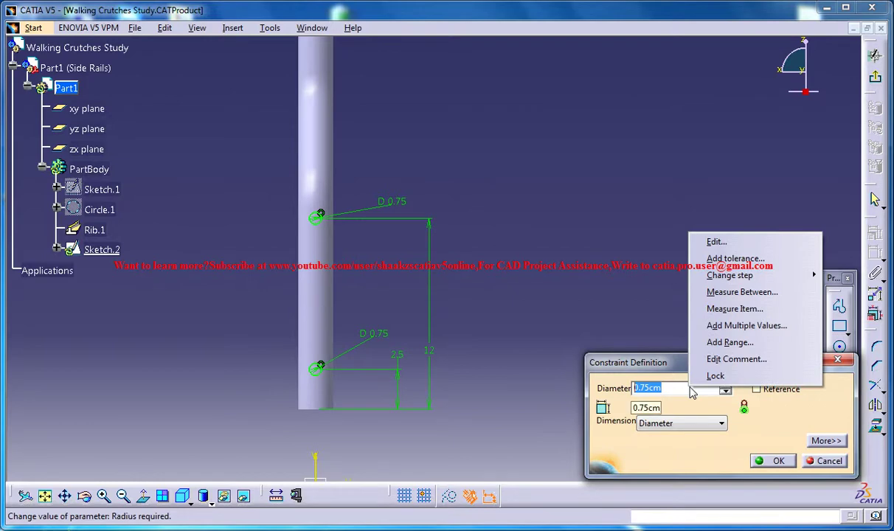
click(683, 397)
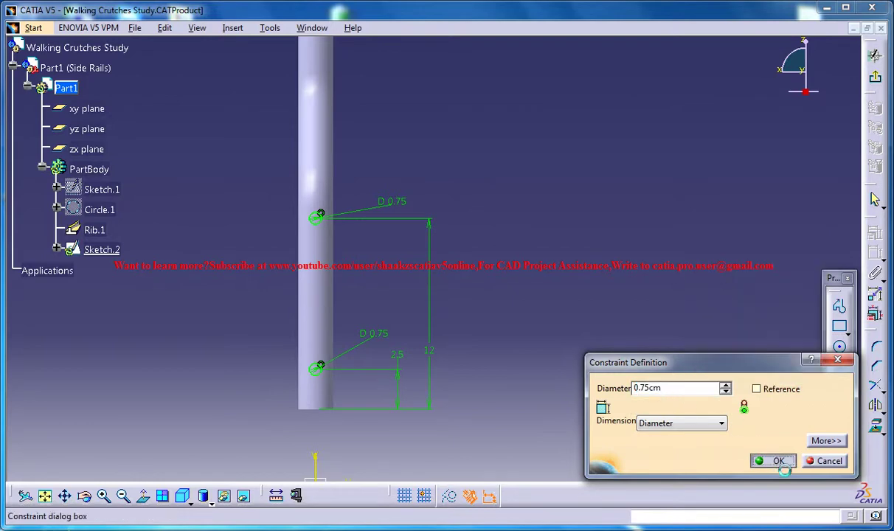
click(777, 461)
double_click(388, 340)
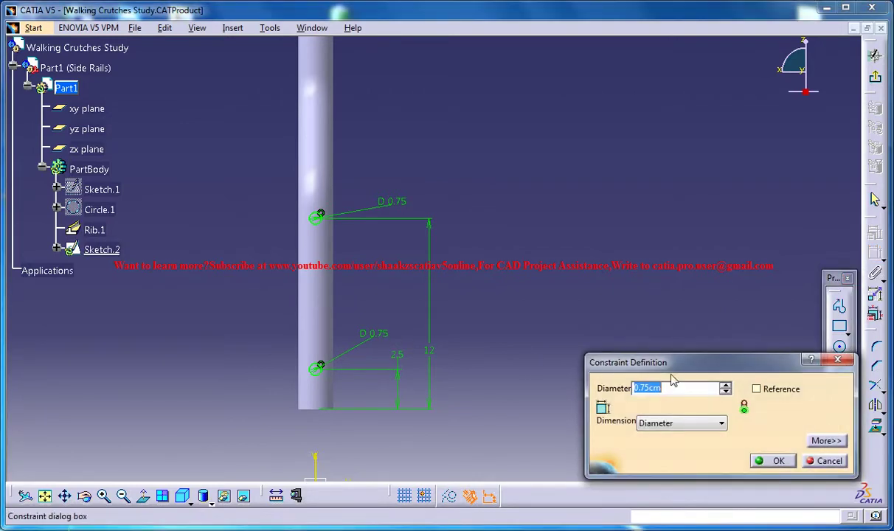
right_click(693, 390)
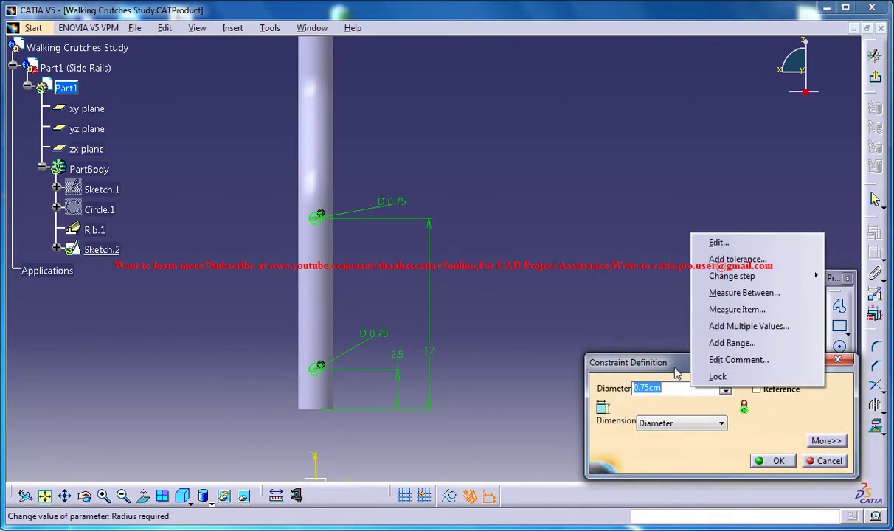
click(638, 349)
click(777, 461)
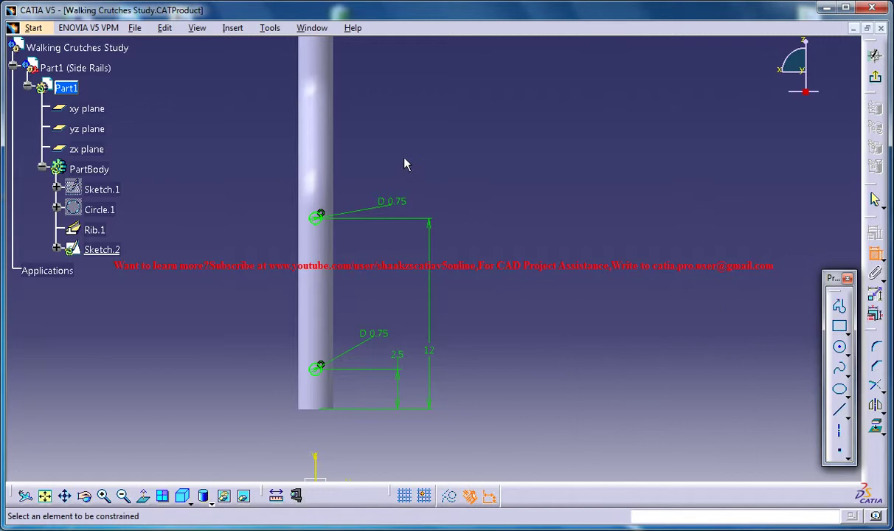
- Dimension the uppermost circle's diameter on the side rail and set it to 0.75 cm
mouse_move(404, 164)
middle_down()
mouse_move(445, 313)
mouse_move(442, 441)
mouse_move(466, 202)
mouse_move(457, 182)
mouse_move(447, 184)
middle_up()
mouse_move(439, 247)
middle_down()
mouse_move(446, 194)
mouse_move(494, 200)
middle_up()
click(435, 210)
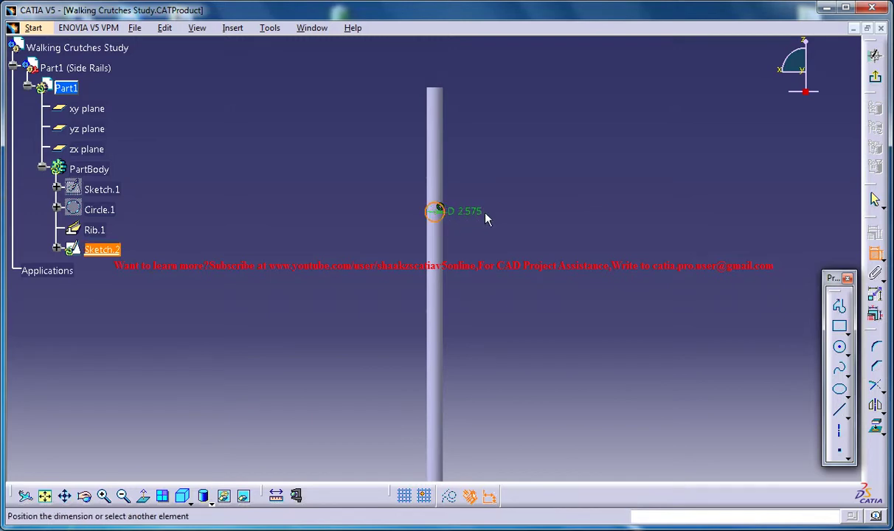
double_click(491, 214)
right_click(697, 391)
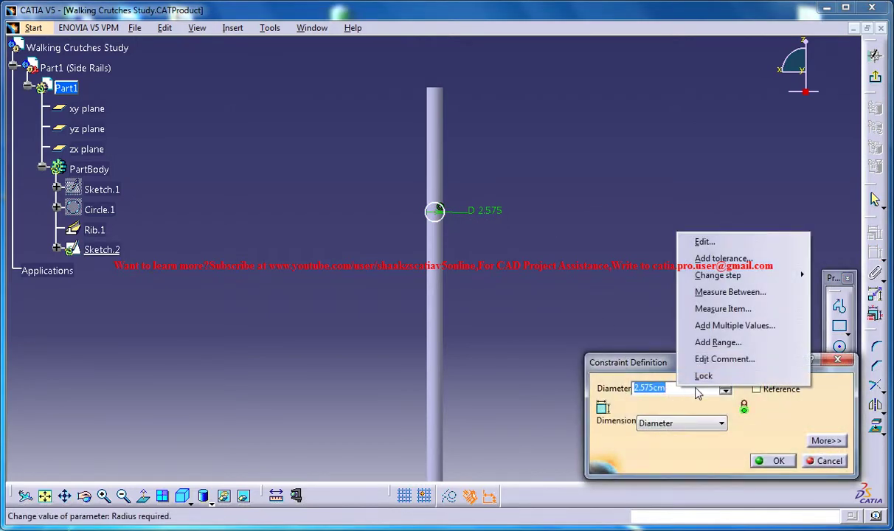
click(693, 408)
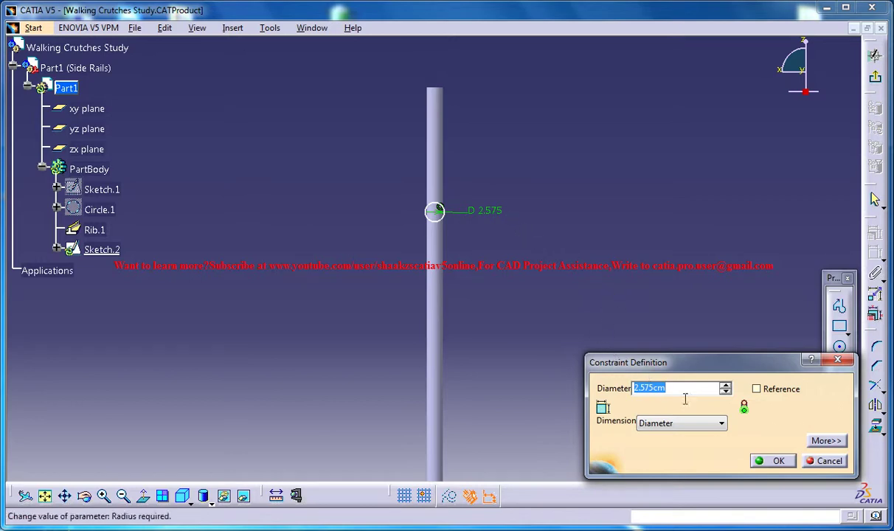
key(BackSpace)
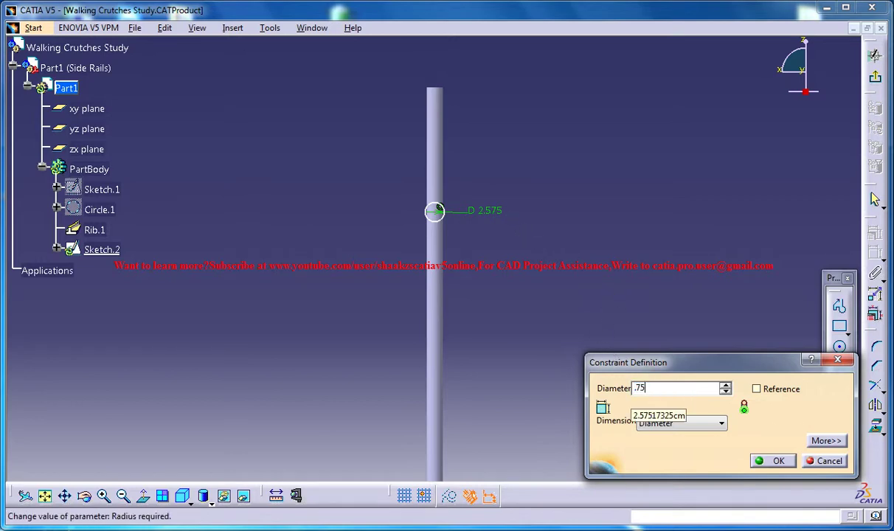
key(Return)
- Dimension the uppermost circle's centre from the rail's top edge and set the distance to 38 cm
mouse_move(579, 279)
middle_down()
mouse_move(545, 258)
mouse_move(575, 337)
mouse_move(557, 227)
mouse_move(516, 283)
mouse_move(518, 339)
mouse_move(515, 329)
middle_up()
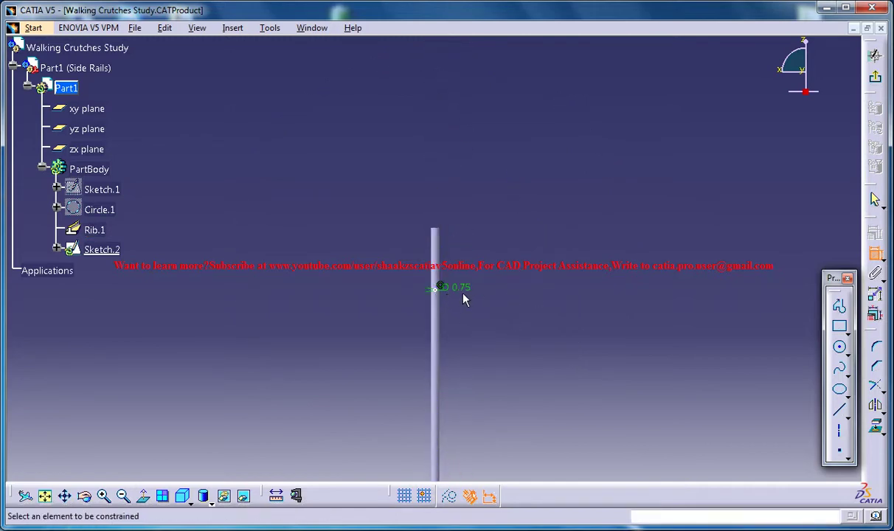
middle_drag(478, 274, 455, 196)
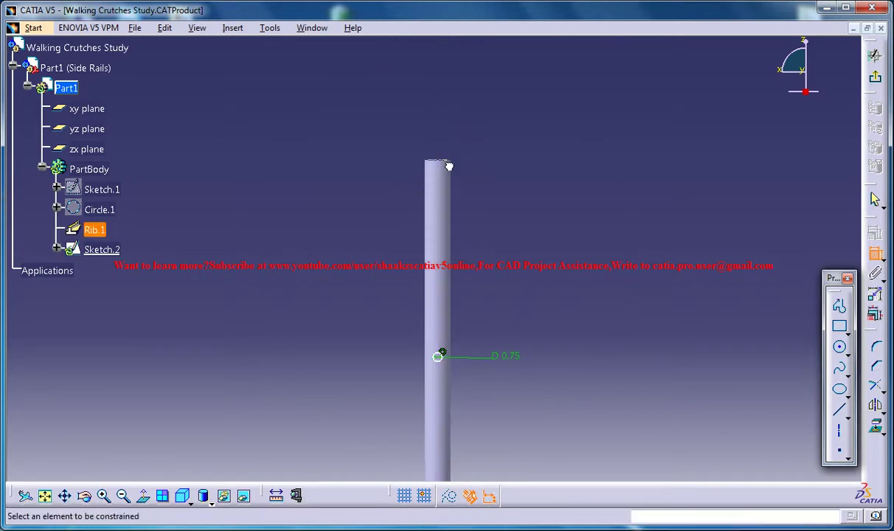
click(445, 367)
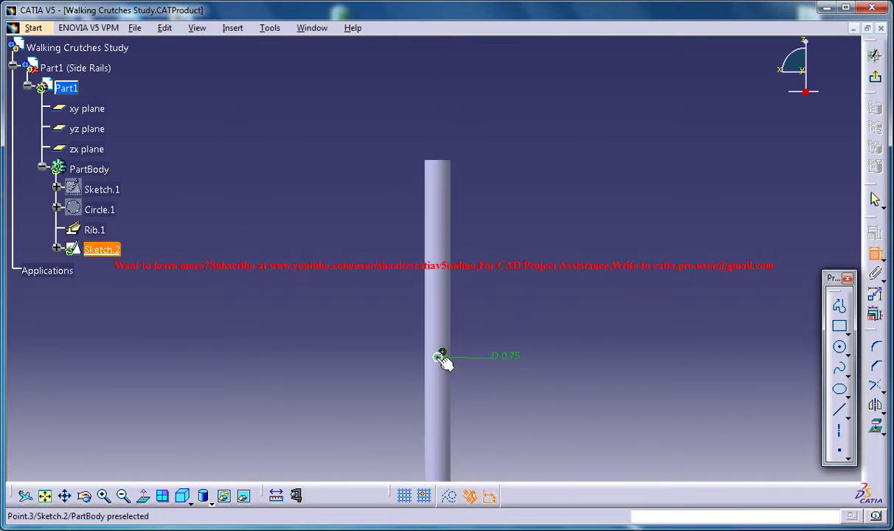
click(509, 322)
double_click(506, 320)
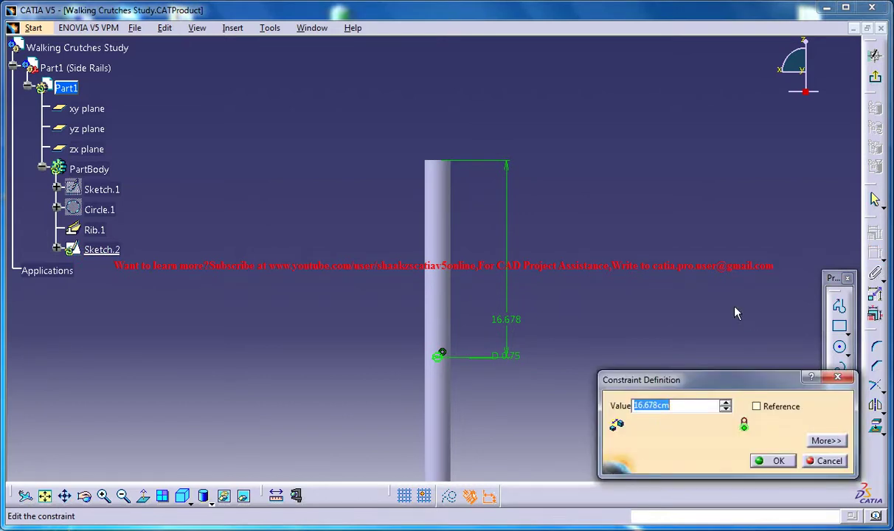
text(30)
key(Return)
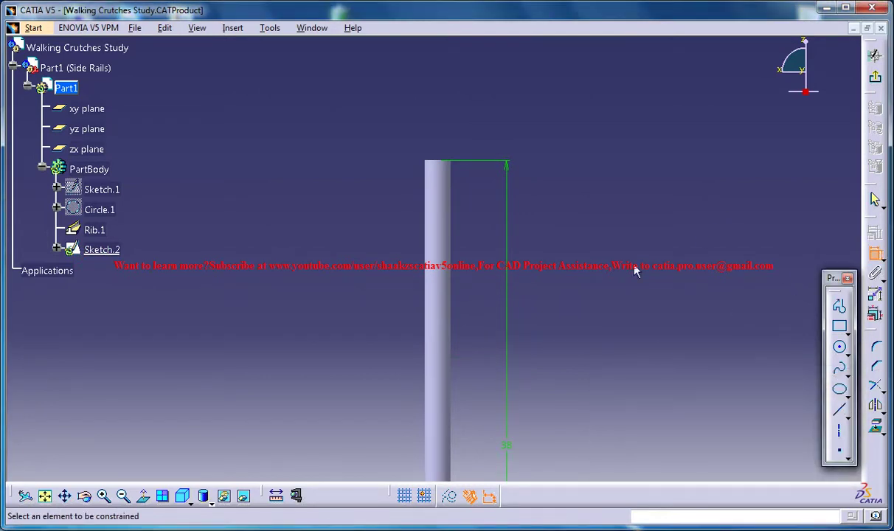
- Exit the sketch and start a Pocket from the hole circles with the first limit type Up to next
middle_drag(634, 272, 569, 268)
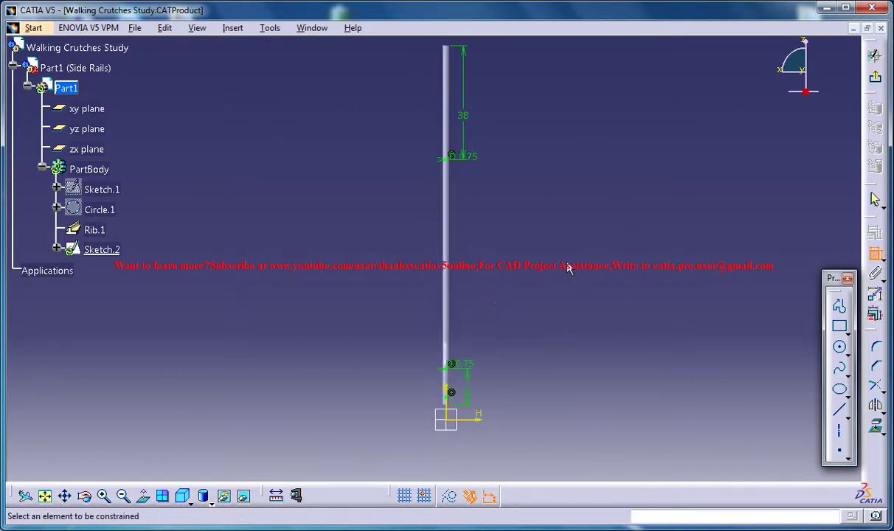
click(875, 76)
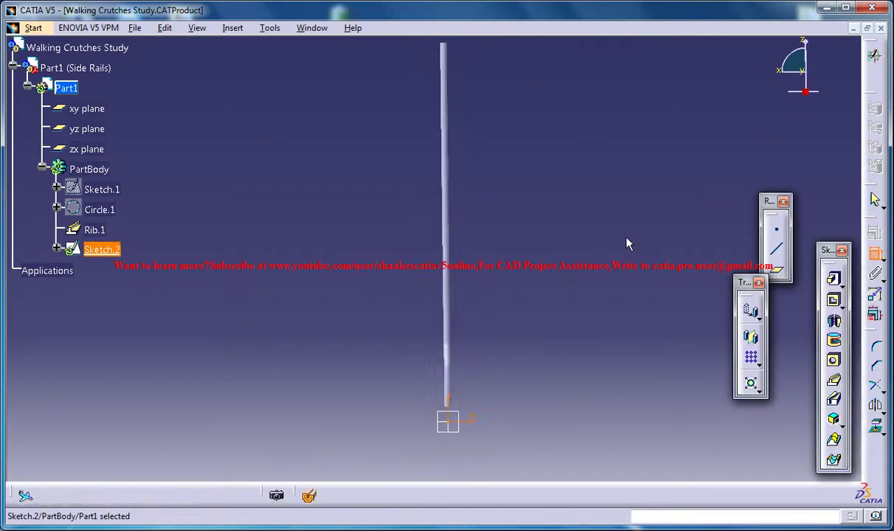
mouse_move(626, 242)
middle_down()
mouse_move(583, 225)
mouse_move(533, 272)
mouse_move(512, 214)
mouse_move(693, 255)
middle_up()
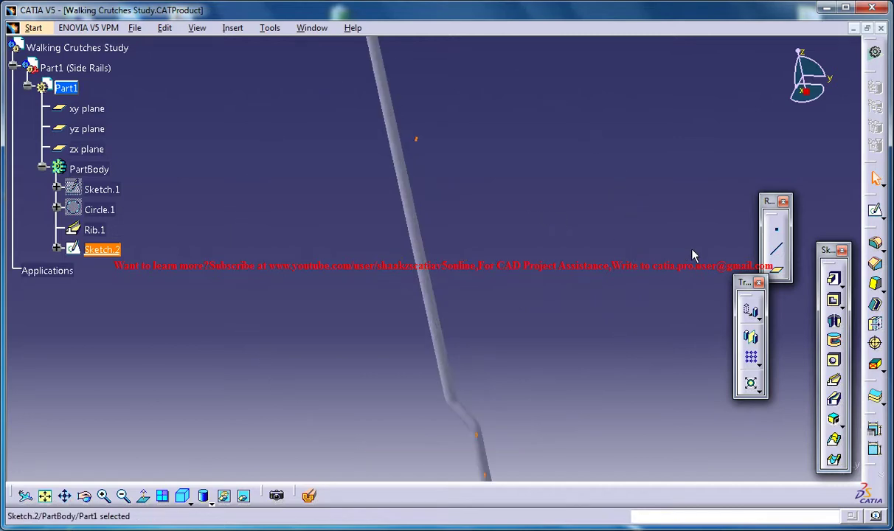
middle_drag(678, 290, 597, 164)
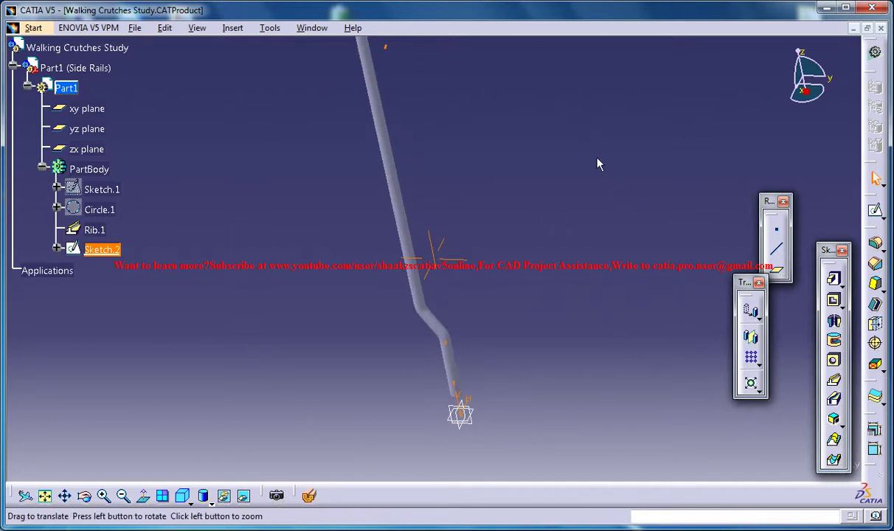
click(833, 300)
middle_drag(479, 223, 499, 274)
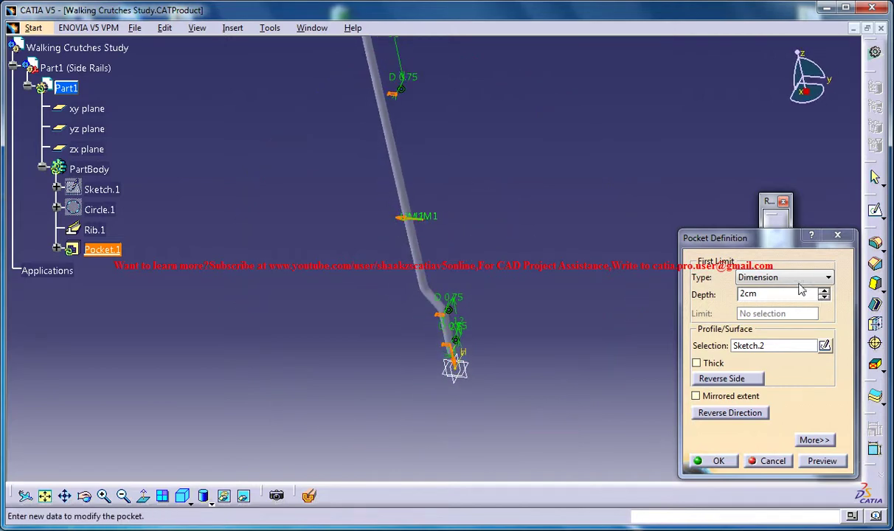
click(784, 277)
click(778, 308)
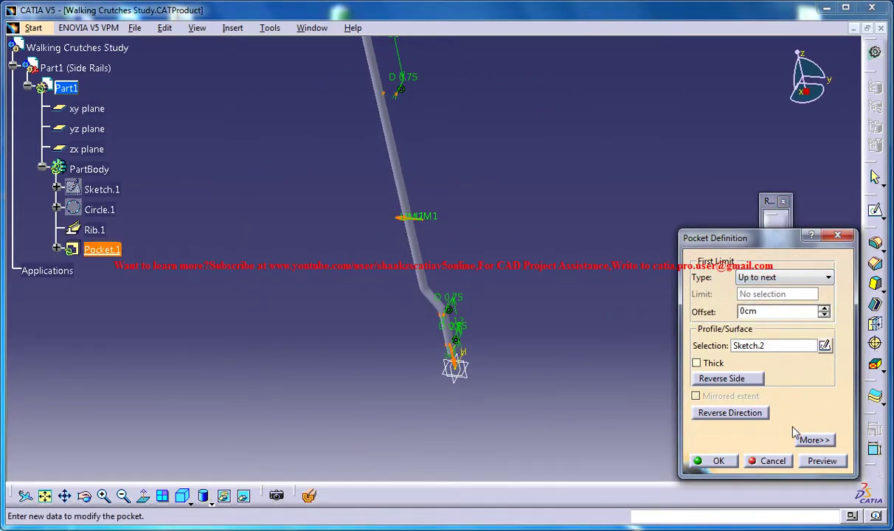
- Set the pocket's second limit type to Up to next and cut the holes through the side rail
click(812, 441)
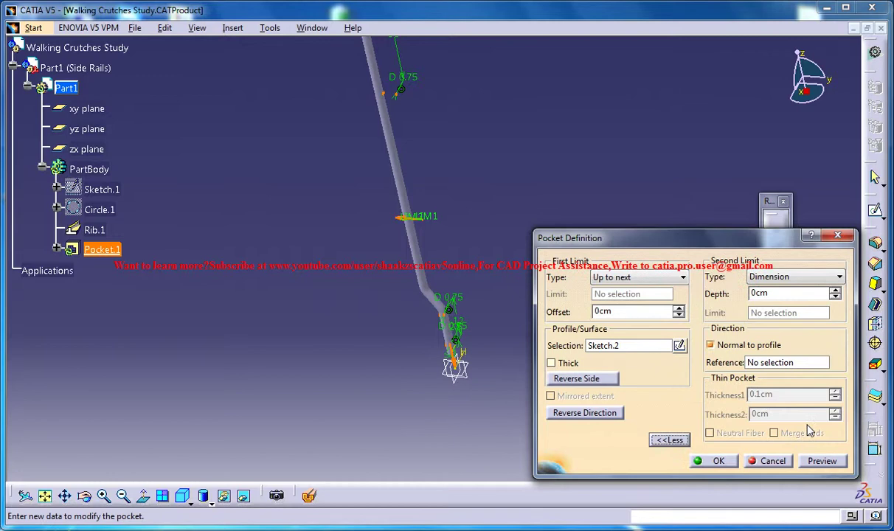
click(749, 278)
click(767, 302)
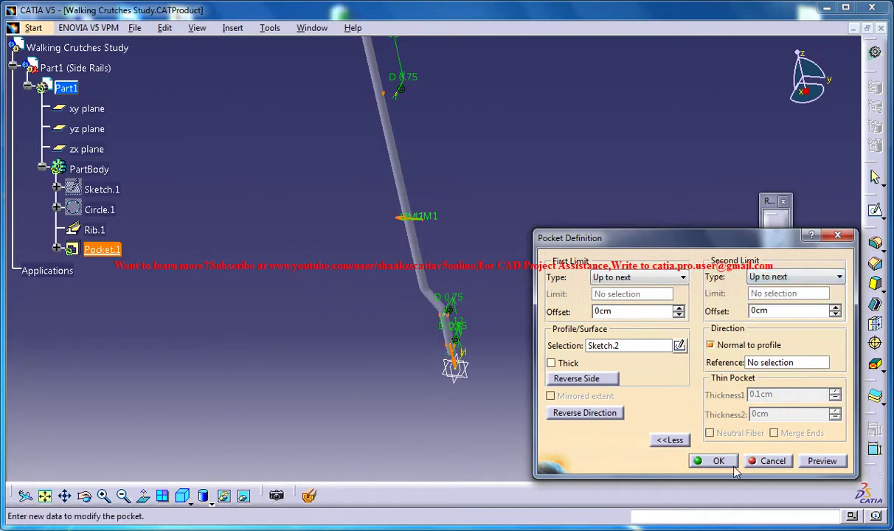
click(709, 461)
- Examine the pocketed holes along the side rail, from the bent lower end to the top
middle_drag(518, 206, 410, 296)
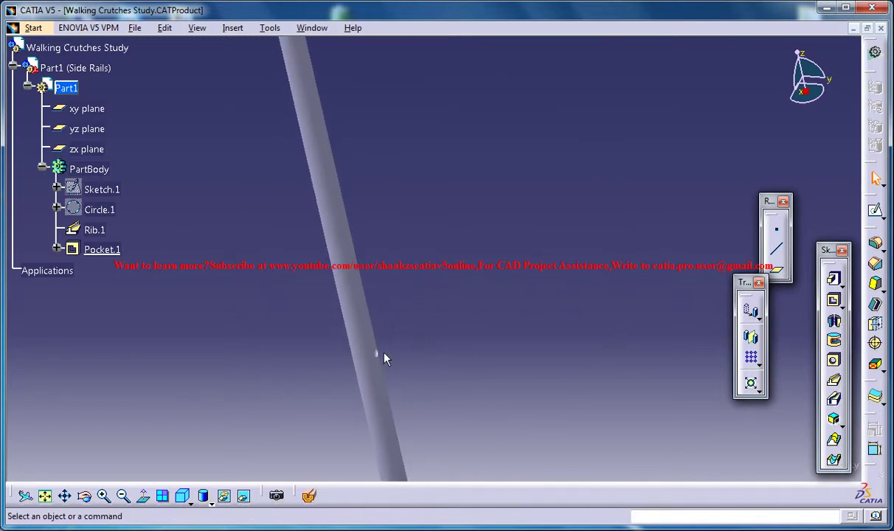
middle_drag(422, 390, 409, 247)
middle_drag(443, 354, 500, 315)
middle_drag(476, 221, 491, 375)
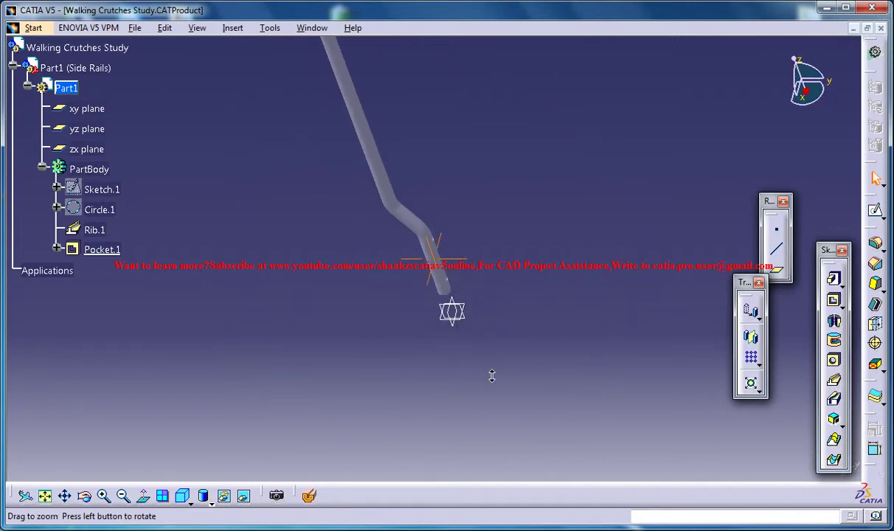
middle_drag(489, 258, 522, 406)
middle_drag(393, 163, 429, 286)
middle_drag(391, 169, 443, 236)
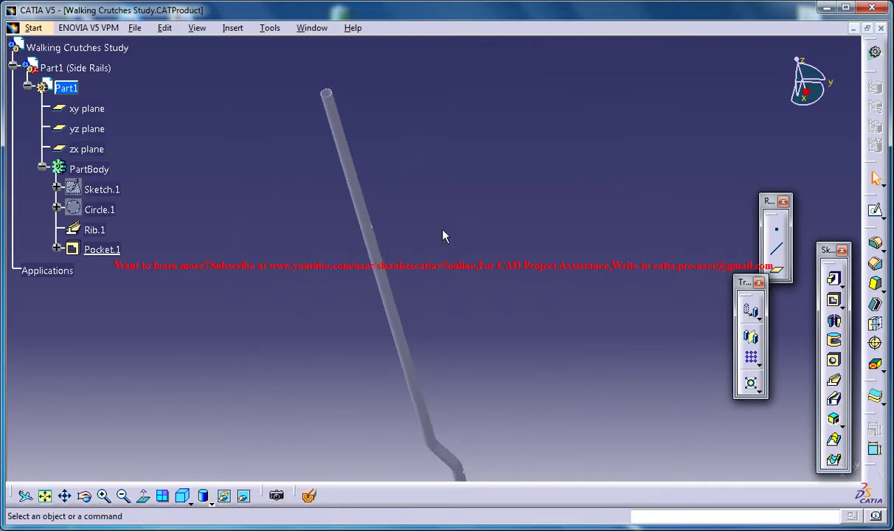